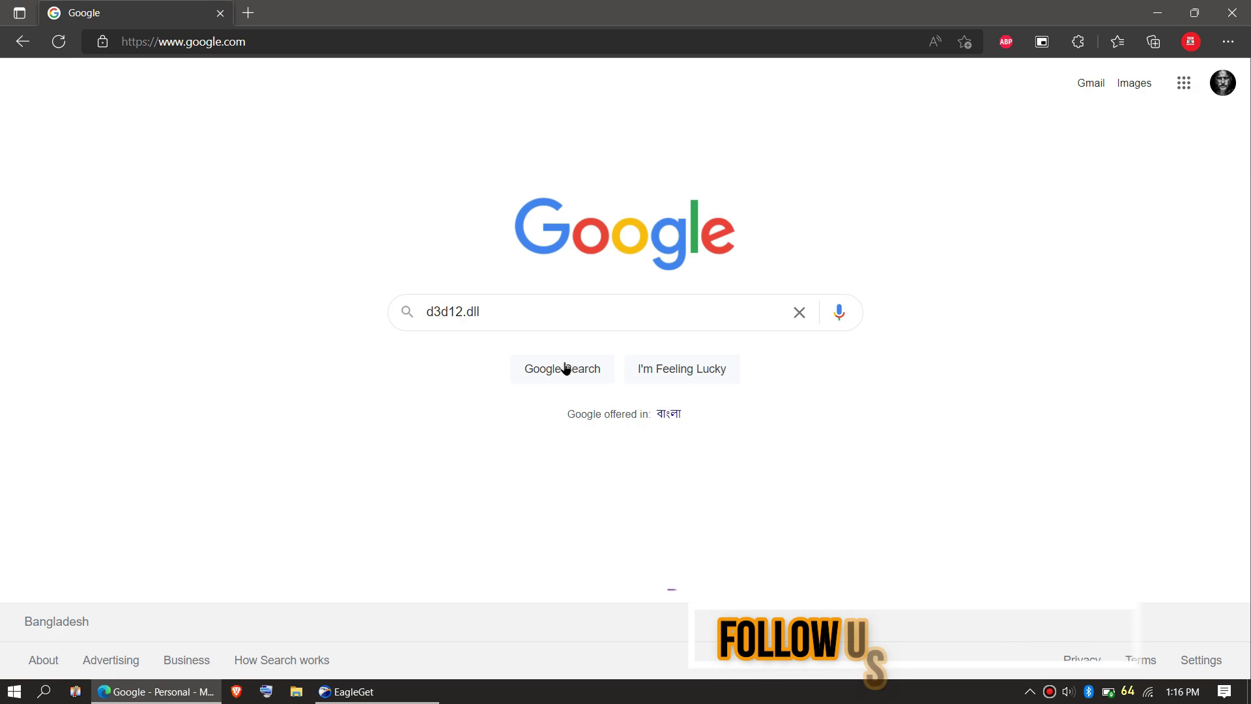
# Run a Google search for d3d12.dll to list DLL download sites like DLL-files.com.
pyautogui.click(565, 369)
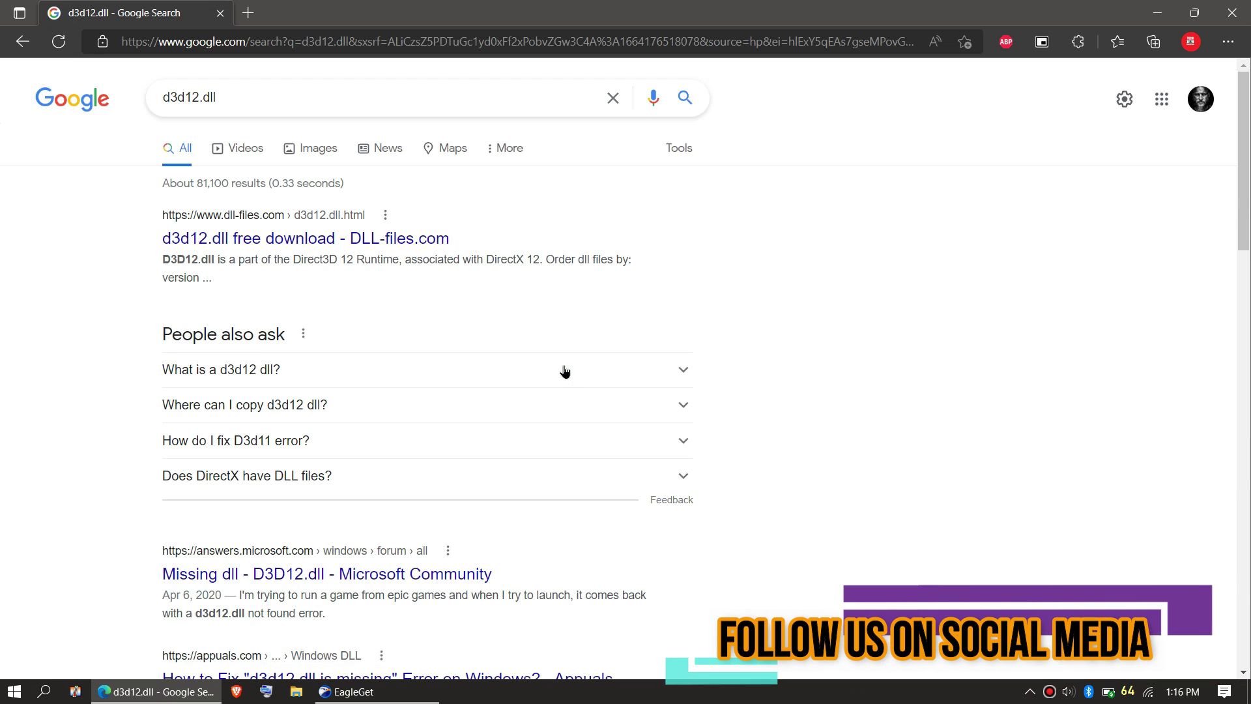
pyautogui.scroll(-10, 100, 264)
pyautogui.scroll(-8, 98, 371)
pyautogui.scroll(-3, 98, 372)
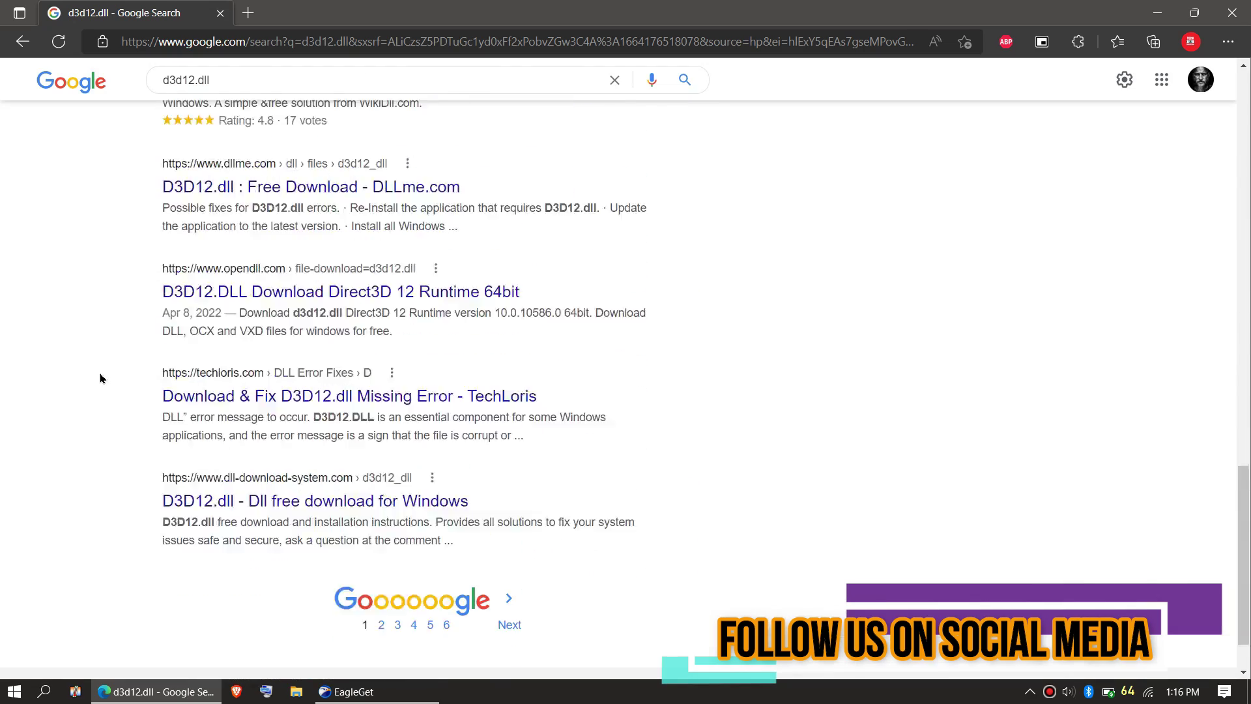
pyautogui.scroll(12, 101, 378)
pyautogui.scroll(5, 101, 378)
pyautogui.scroll(4, 147, 313)
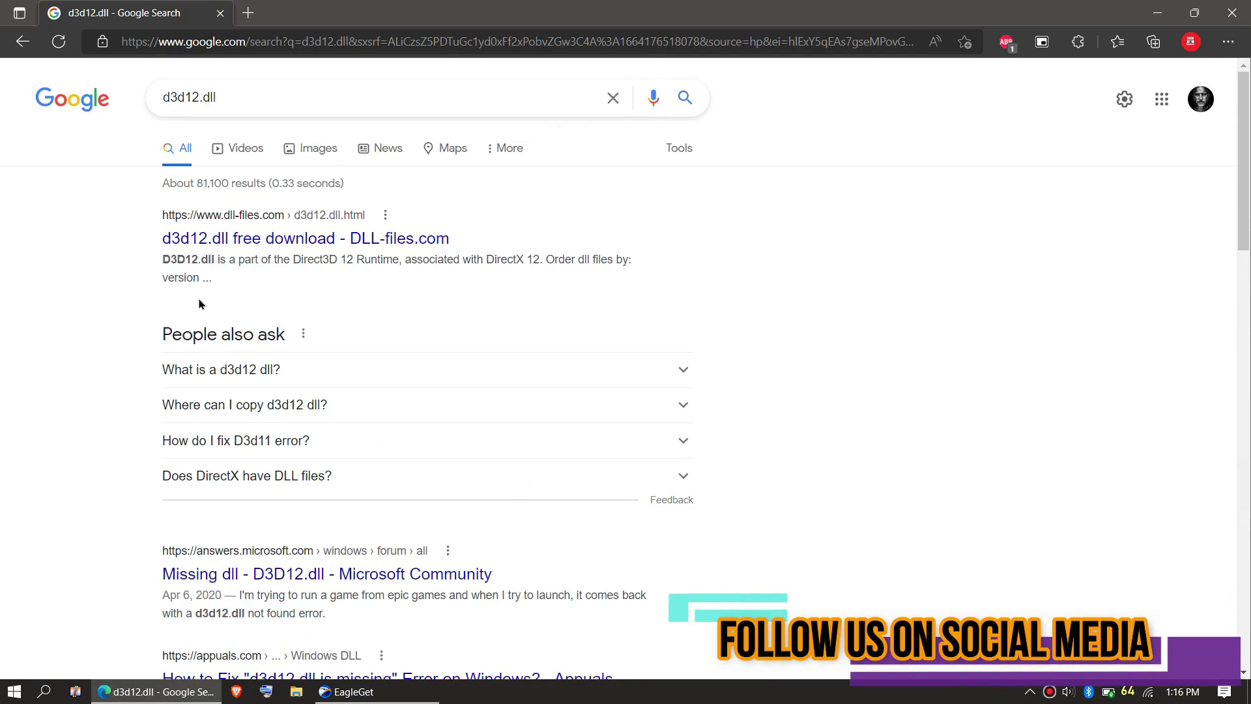
# Open the DLL-files.com d3d12.dll page and review its 64-bit and 32-bit versions.
pyautogui.click(320, 238)
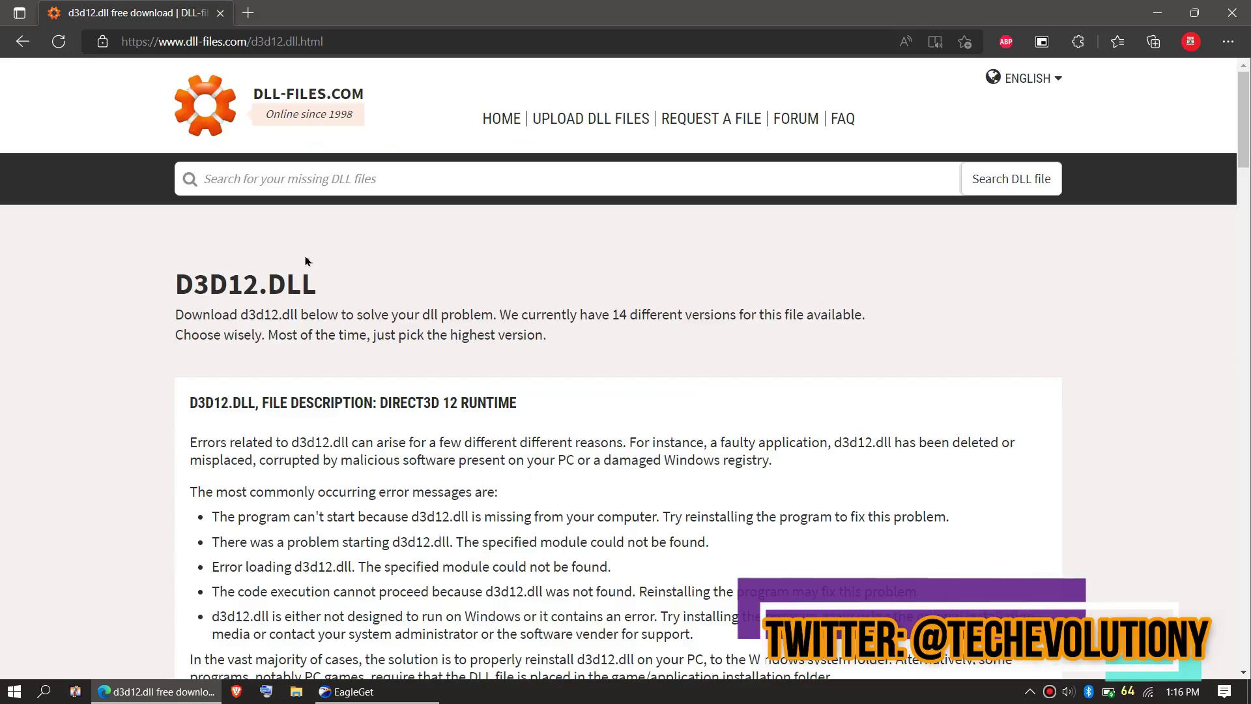
pyautogui.scroll(-2, 306, 262)
pyautogui.click(344, 44)
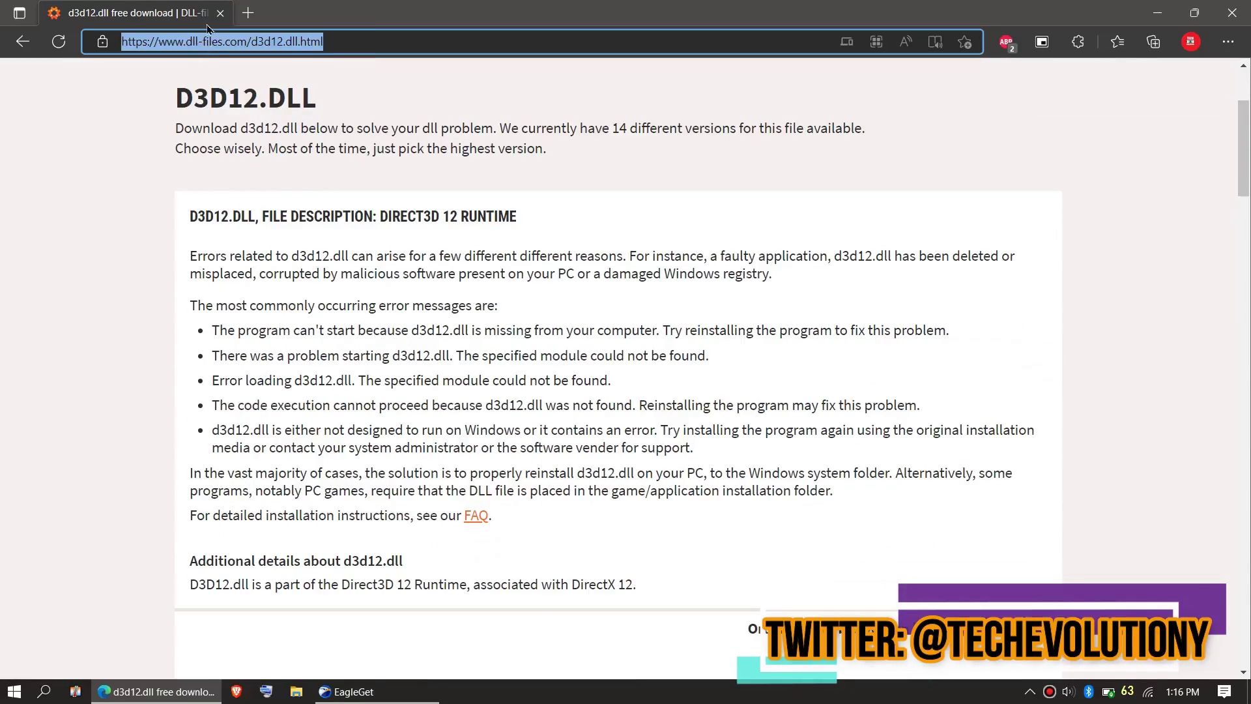
pyautogui.scroll(-5, 257, 217)
pyautogui.scroll(-3, 257, 218)
pyautogui.scroll(1, 257, 218)
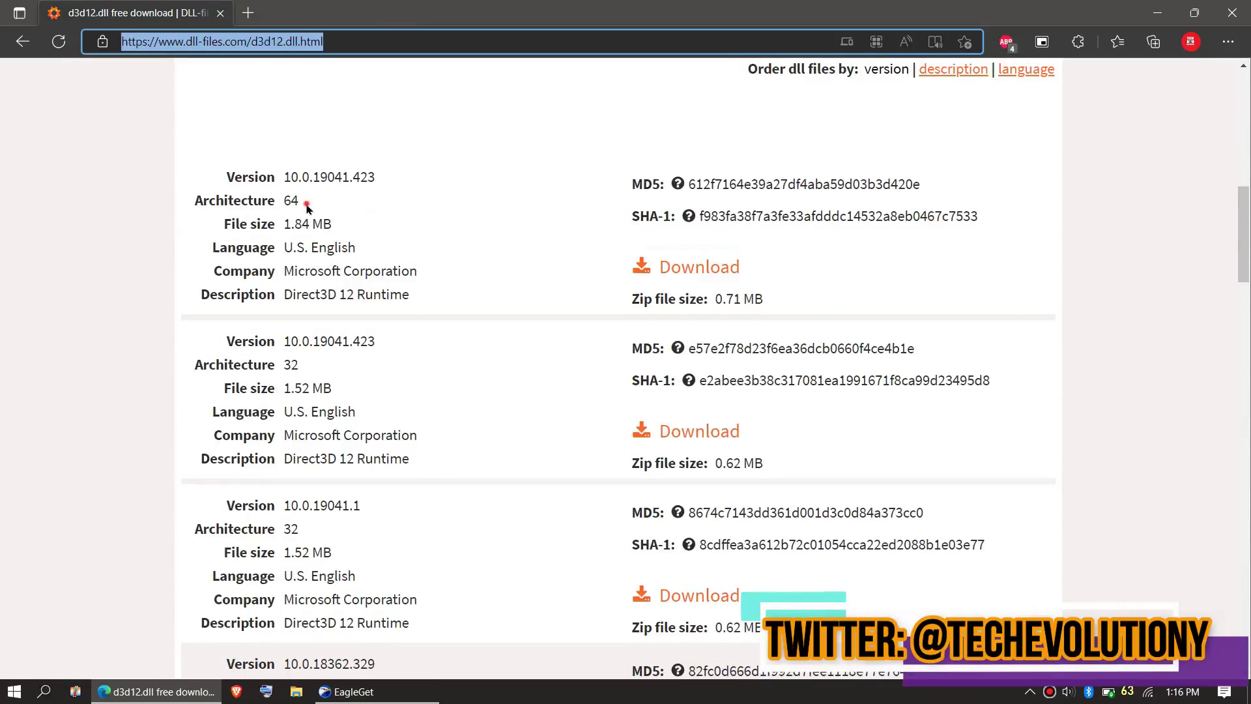
pyautogui.moveTo(376, 176); pyautogui.dragTo(235, 293)
pyautogui.click(307, 381)
pyautogui.moveTo(377, 341); pyautogui.dragTo(235, 458)
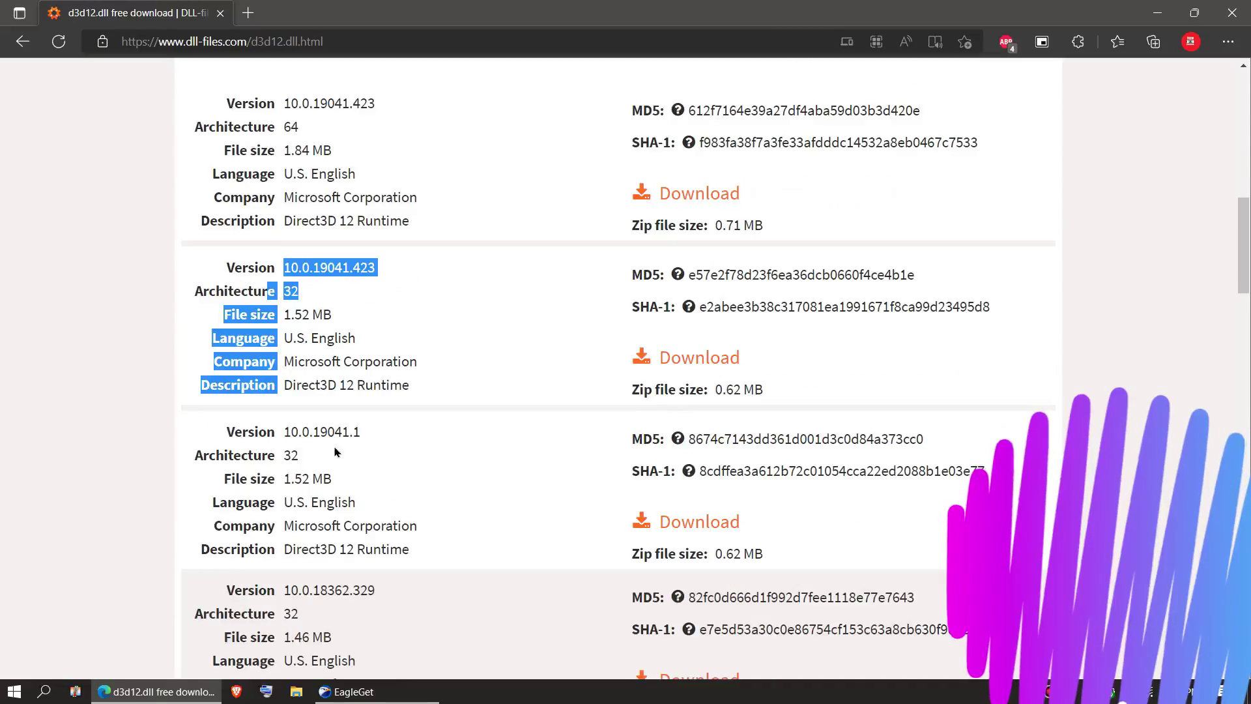
pyautogui.scroll(2, 108, 423)
pyautogui.click(108, 423)
pyautogui.scroll(-1, 43, 568)
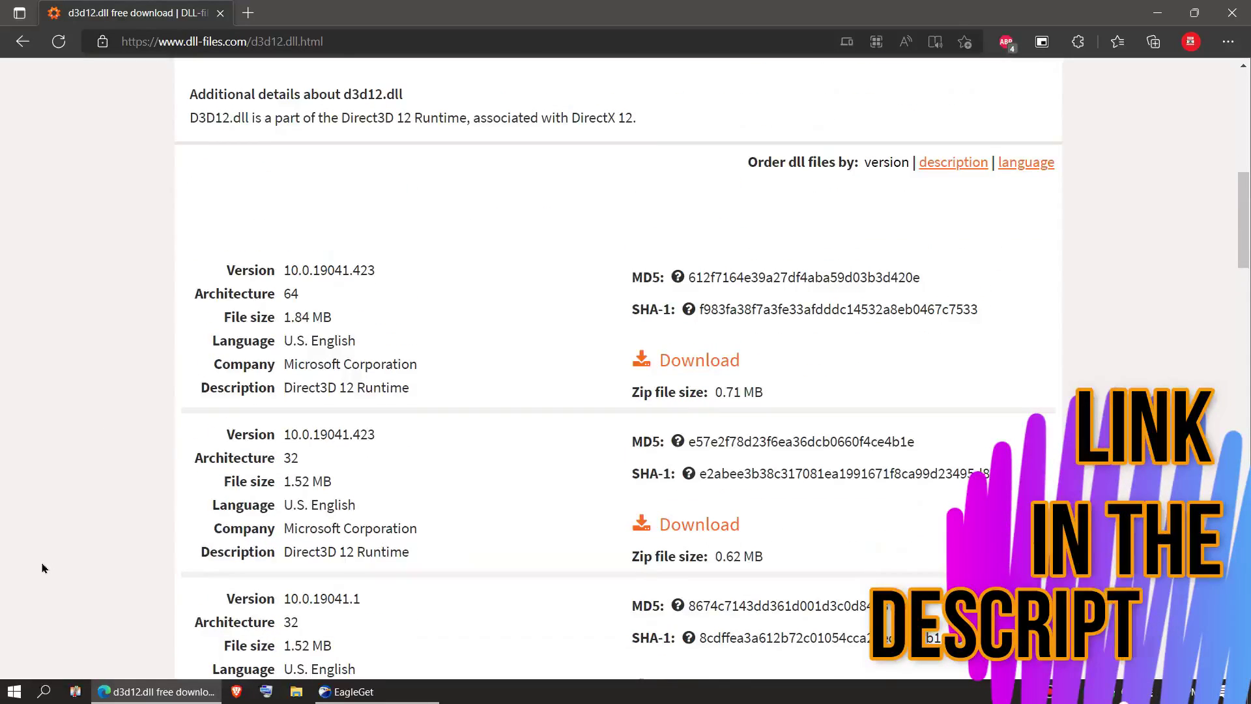
# Check System Information for the system type and Windows 10 version 19043.
pyautogui.click(15, 693)
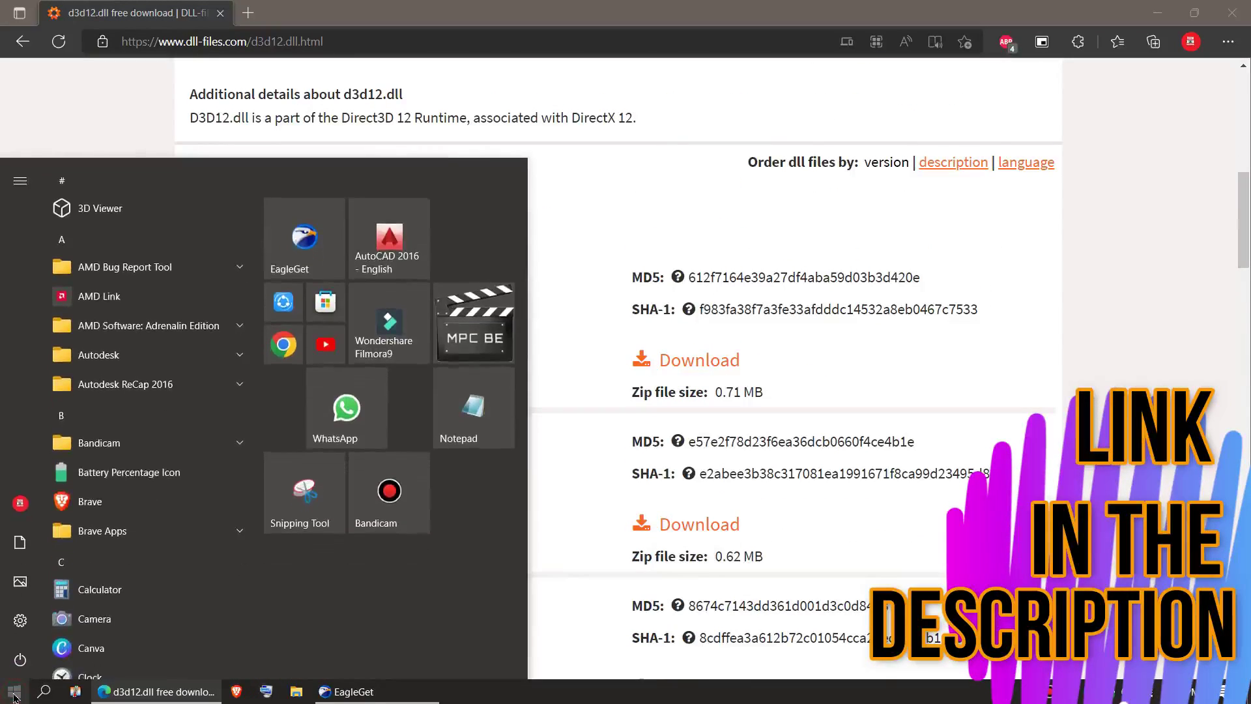
pyautogui.write('su')
pyautogui.press('BackSpace')
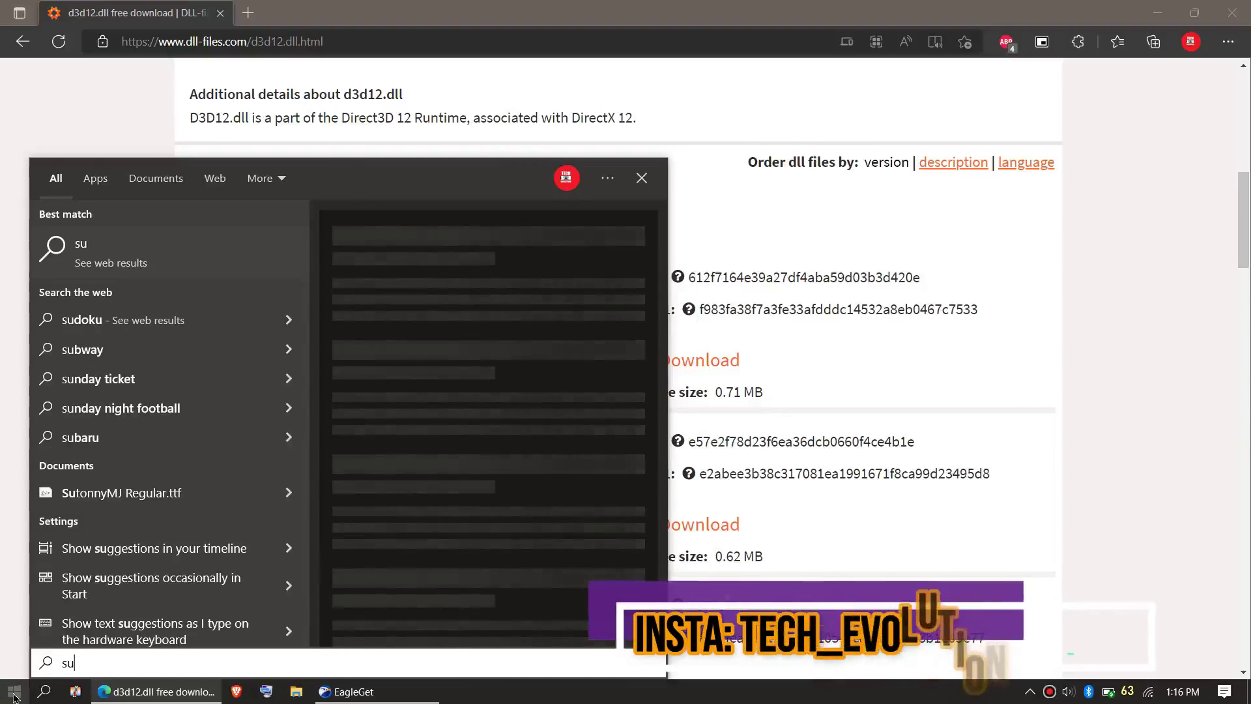
pyautogui.write('ys')
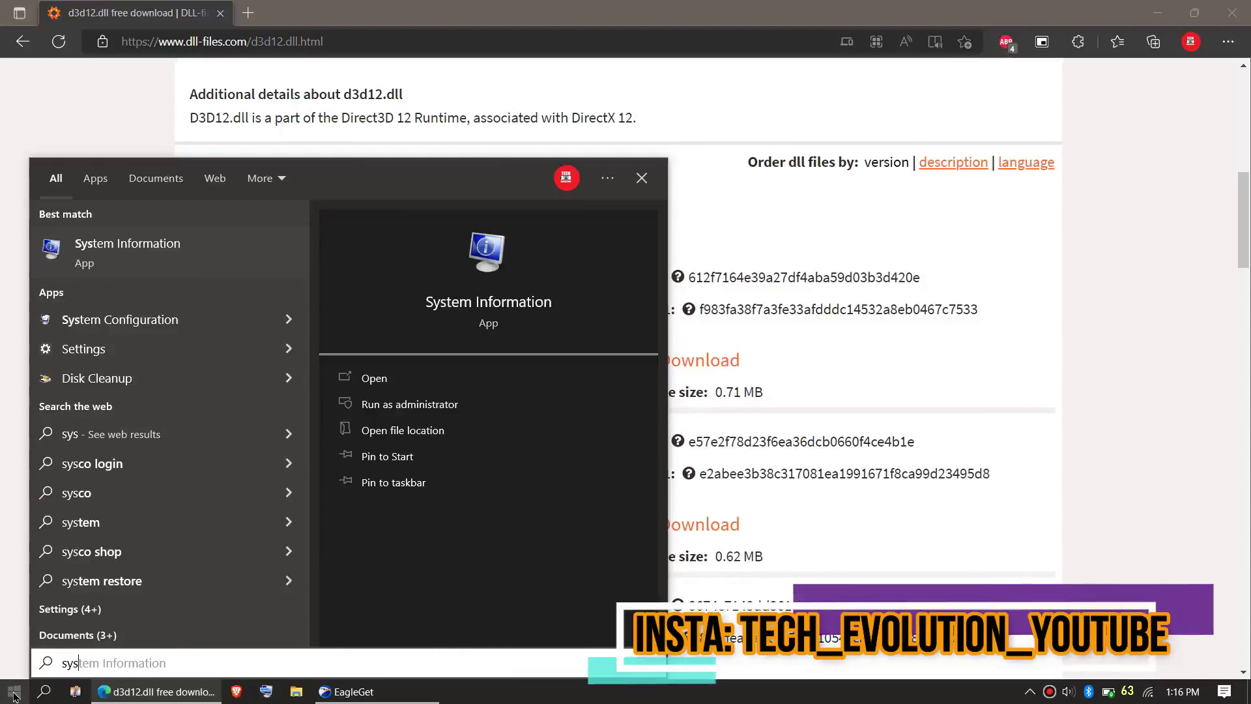
pyautogui.click(122, 265)
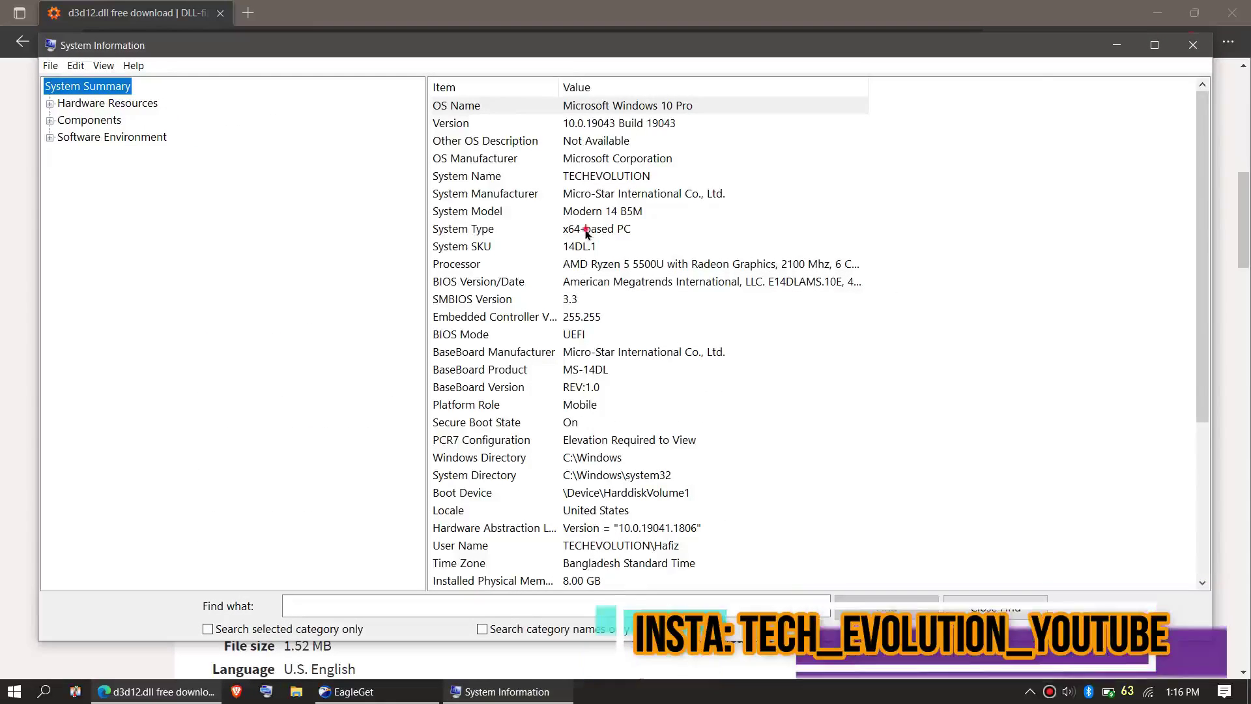
pyautogui.click(573, 229)
pyautogui.click(595, 123)
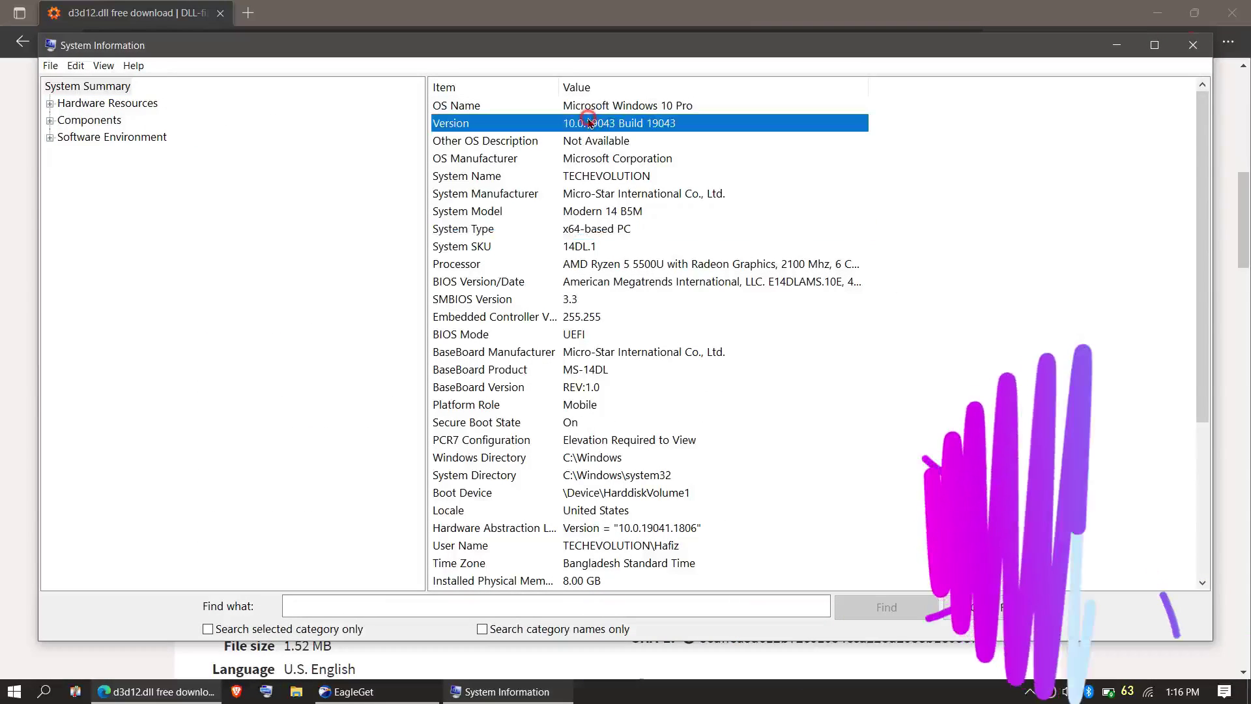
# Back in the browser, open the downloaded d3d12.zip in WinRAR and select D3D12.dll.
pyautogui.click(1116, 45)
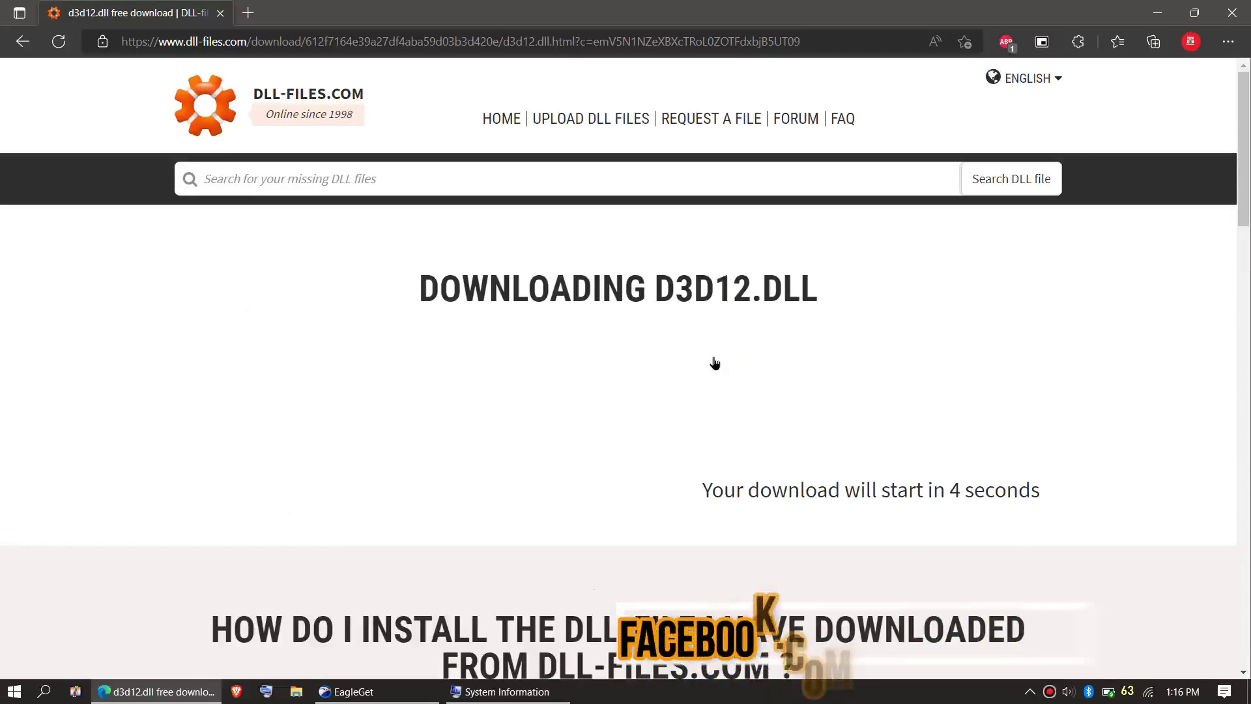
pyautogui.scroll(-1, 693, 440)
pyautogui.scroll(-5, 693, 441)
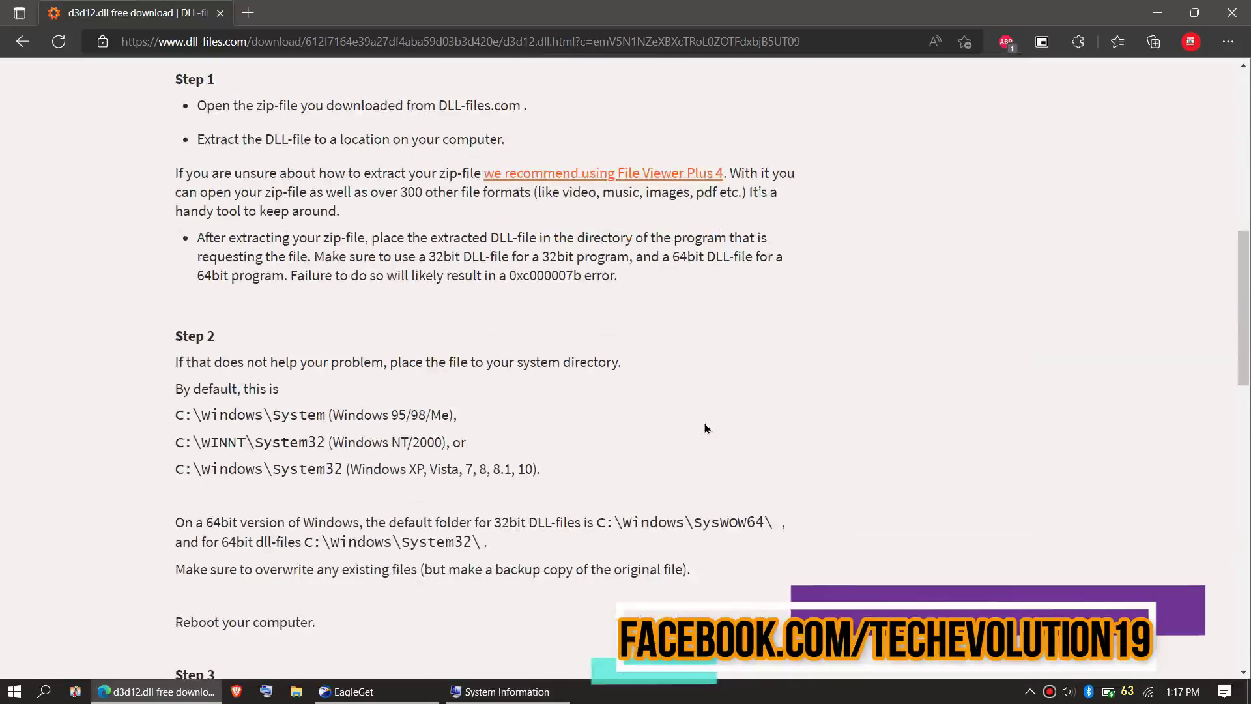
pyautogui.scroll(-2, 391, 293)
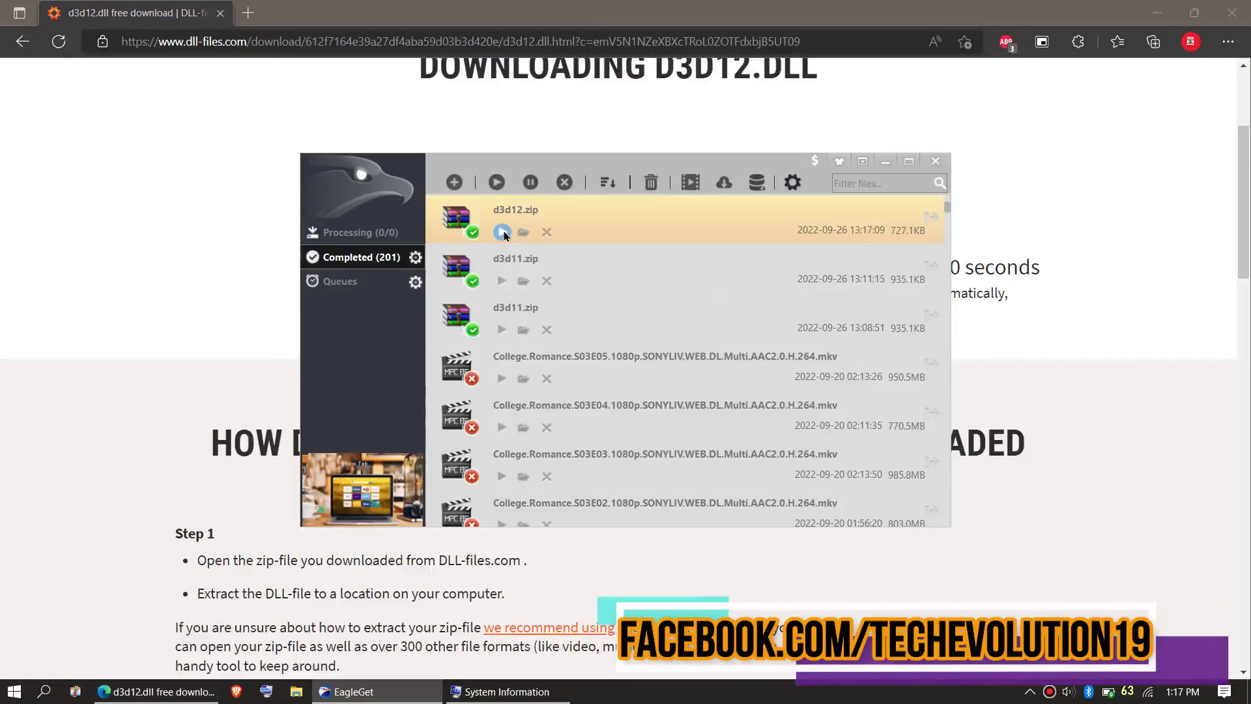
pyautogui.click(503, 234)
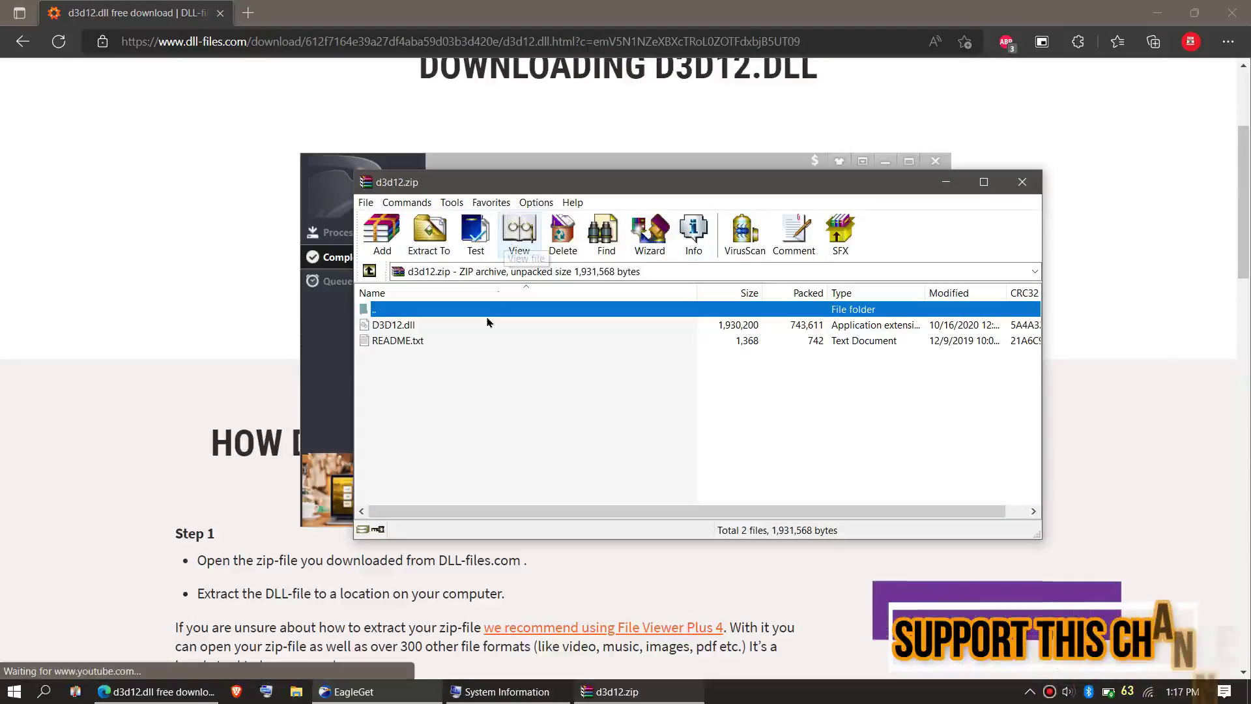
pyautogui.click(392, 325)
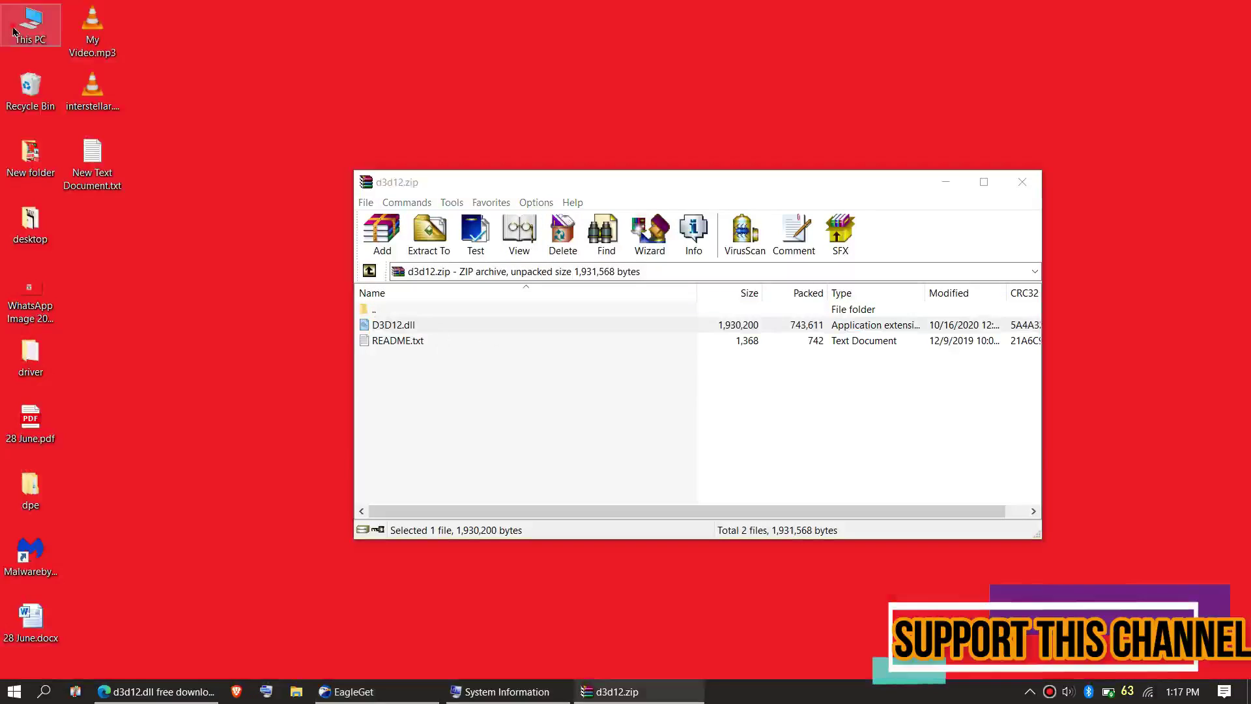
# Browse to C:\Windows\System32 and drag D3D12.dll there from the WinRAR archive.
pyautogui.doubleClick(14, 30)
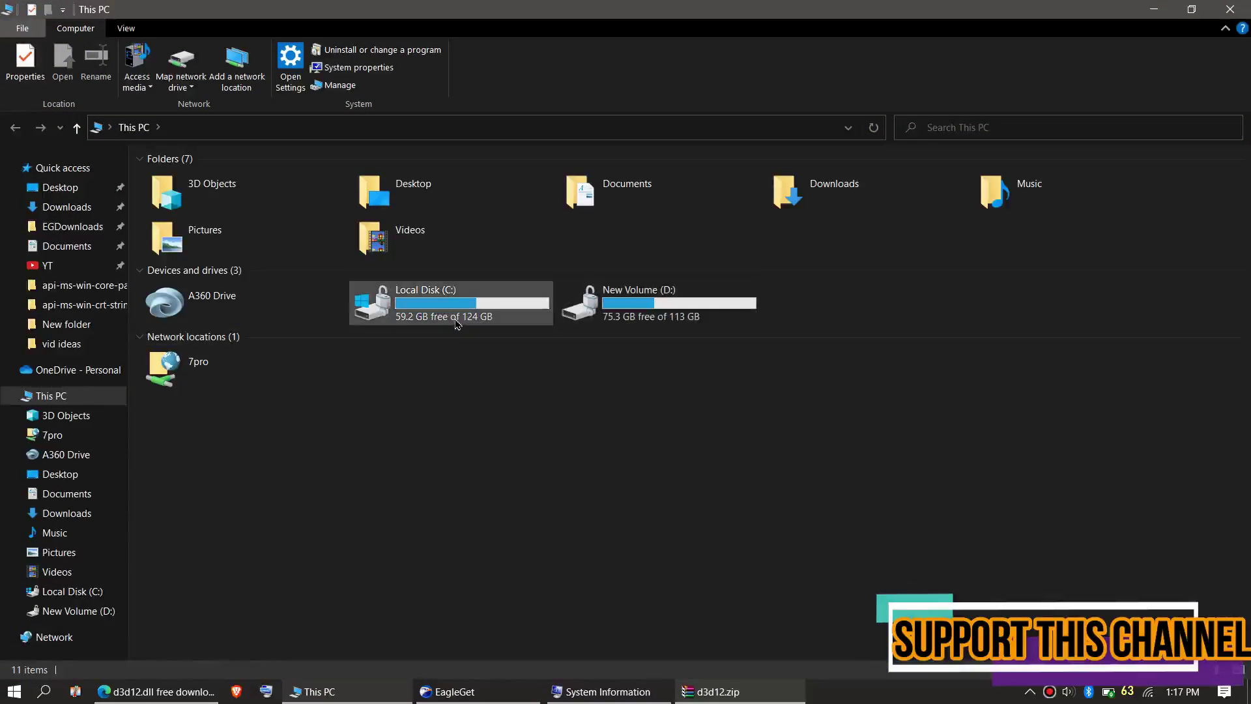
pyautogui.doubleClick(449, 303)
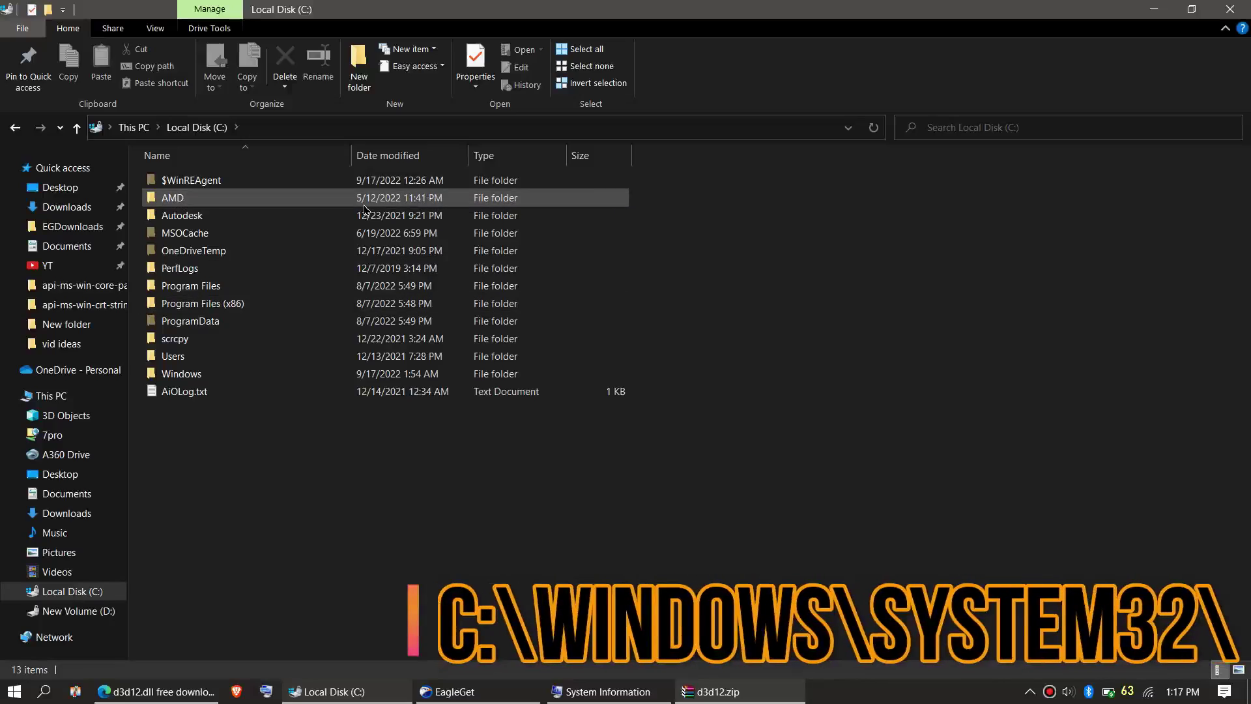
pyautogui.doubleClick(256, 373)
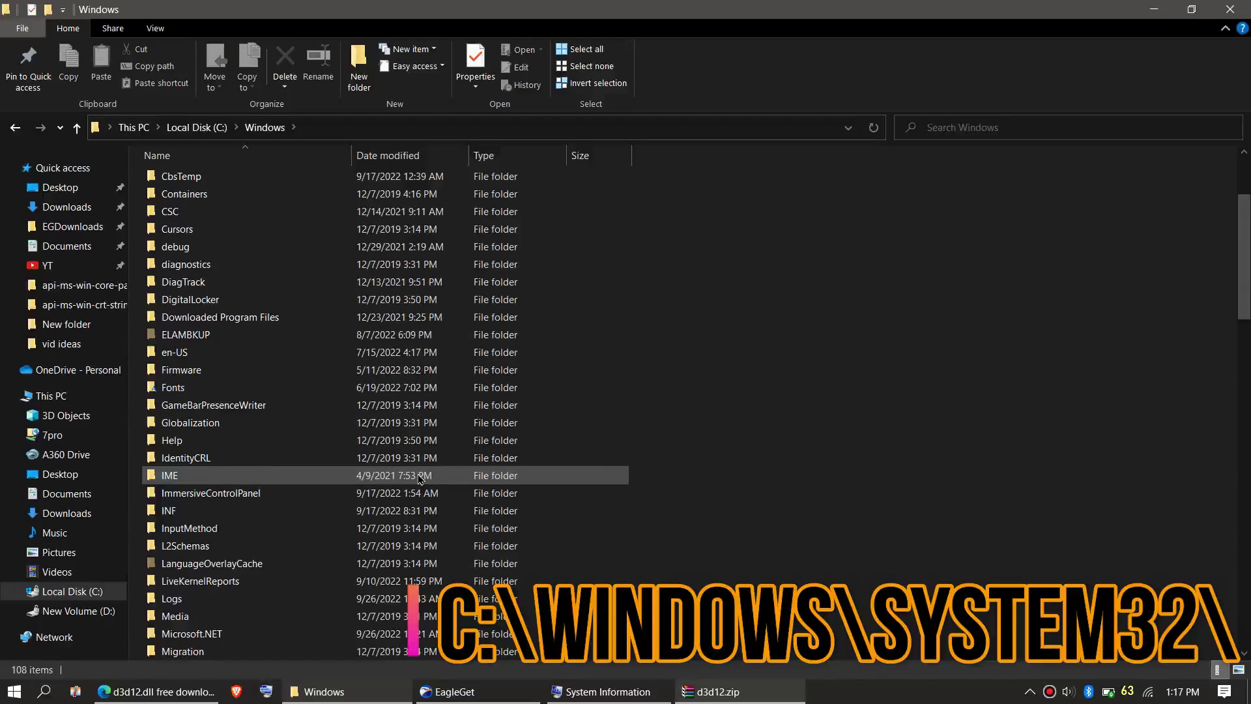
pyautogui.scroll(-10, 397, 440)
pyautogui.scroll(-5, 398, 440)
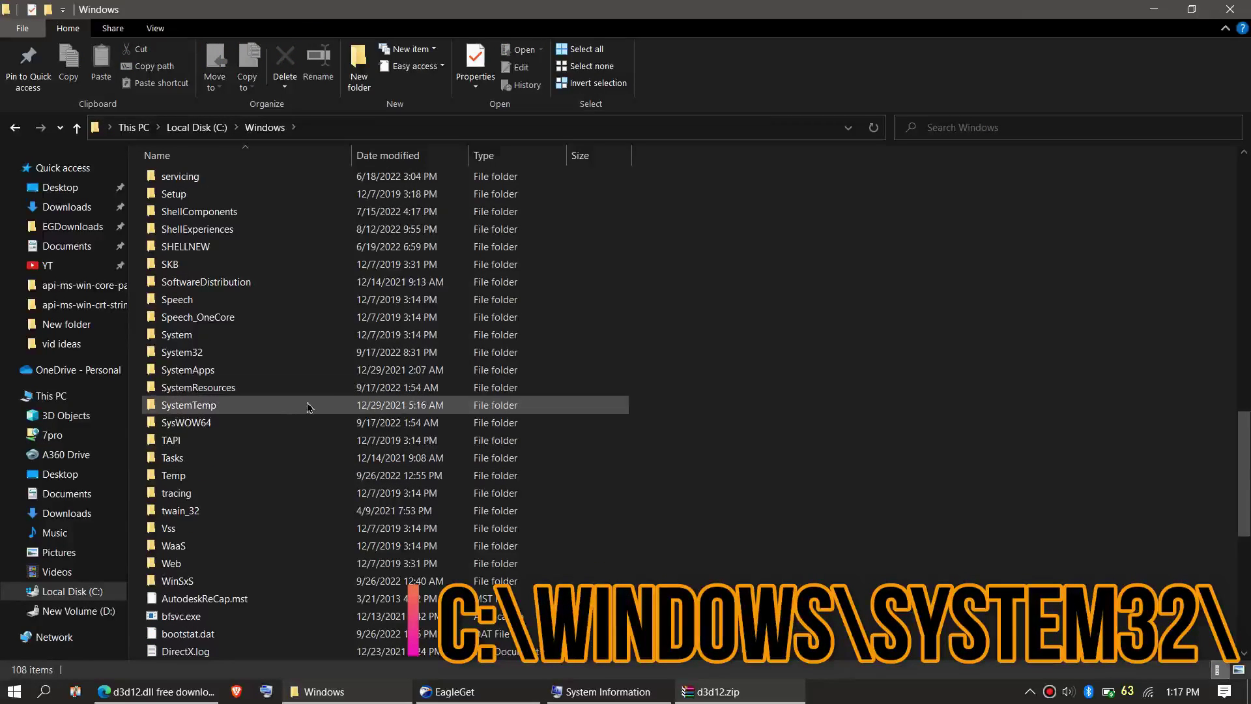
pyautogui.doubleClick(288, 354)
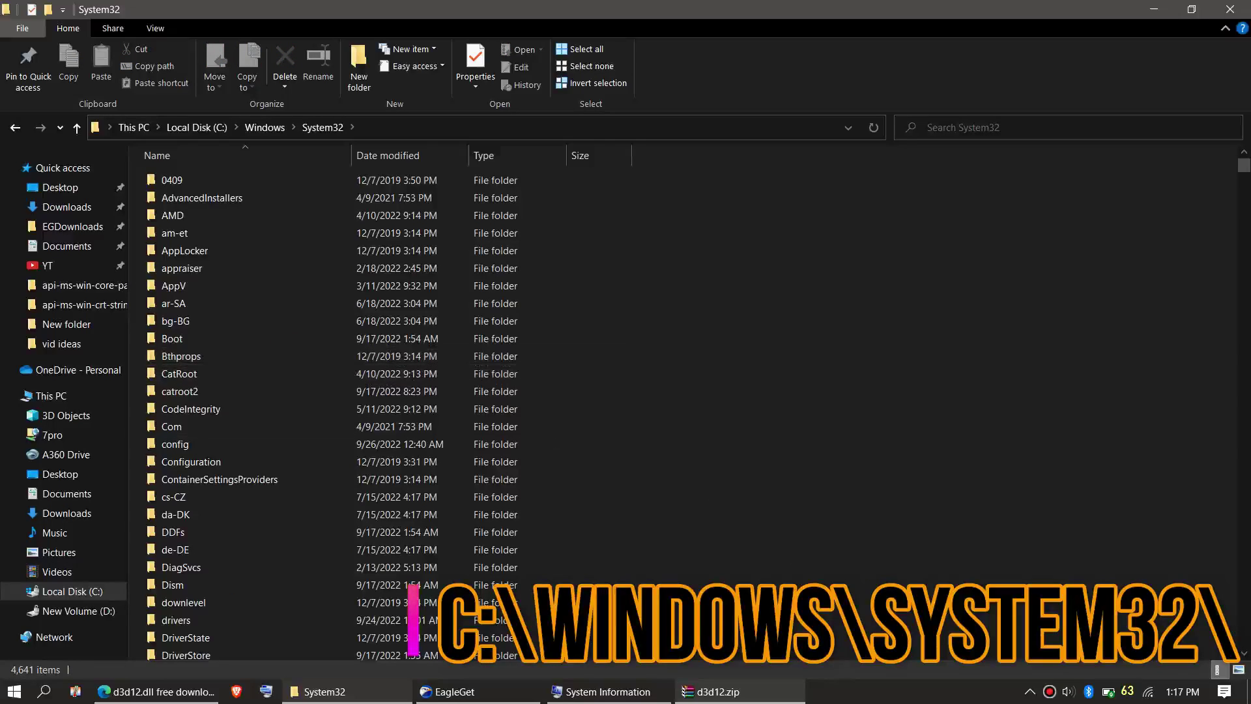
pyautogui.click(723, 692)
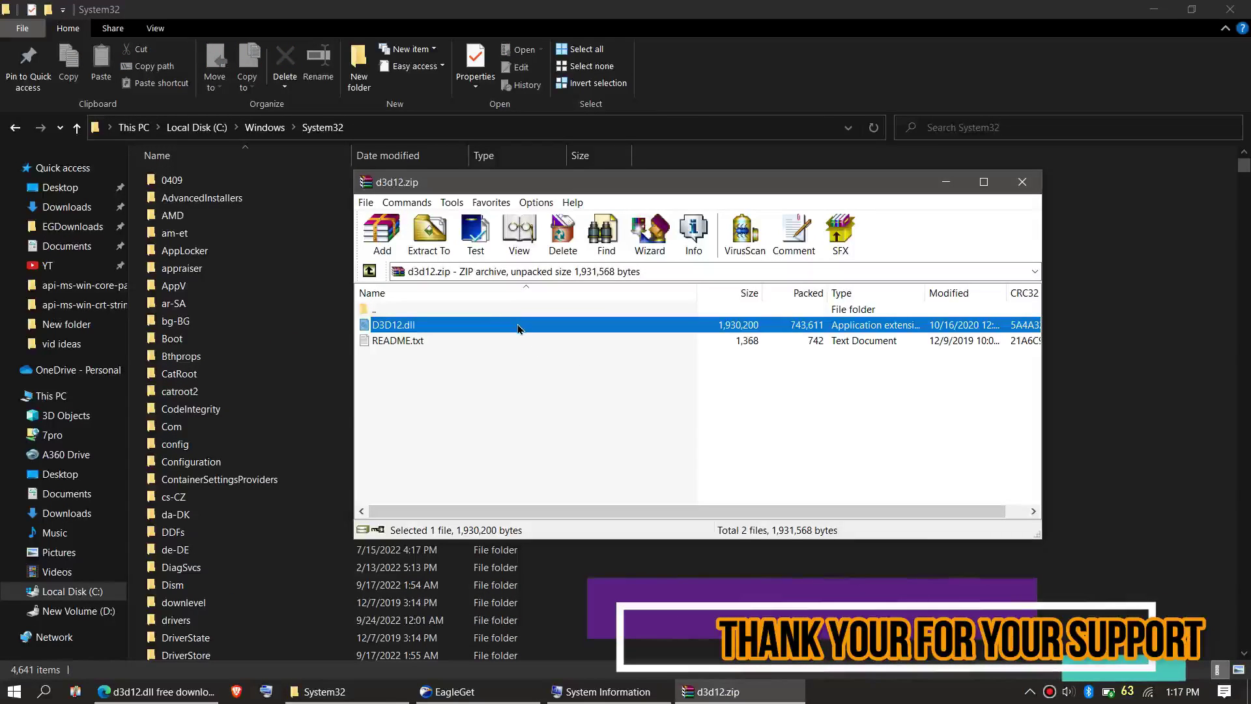
pyautogui.moveTo(1149, 343); pyautogui.dragTo(1149, 342)
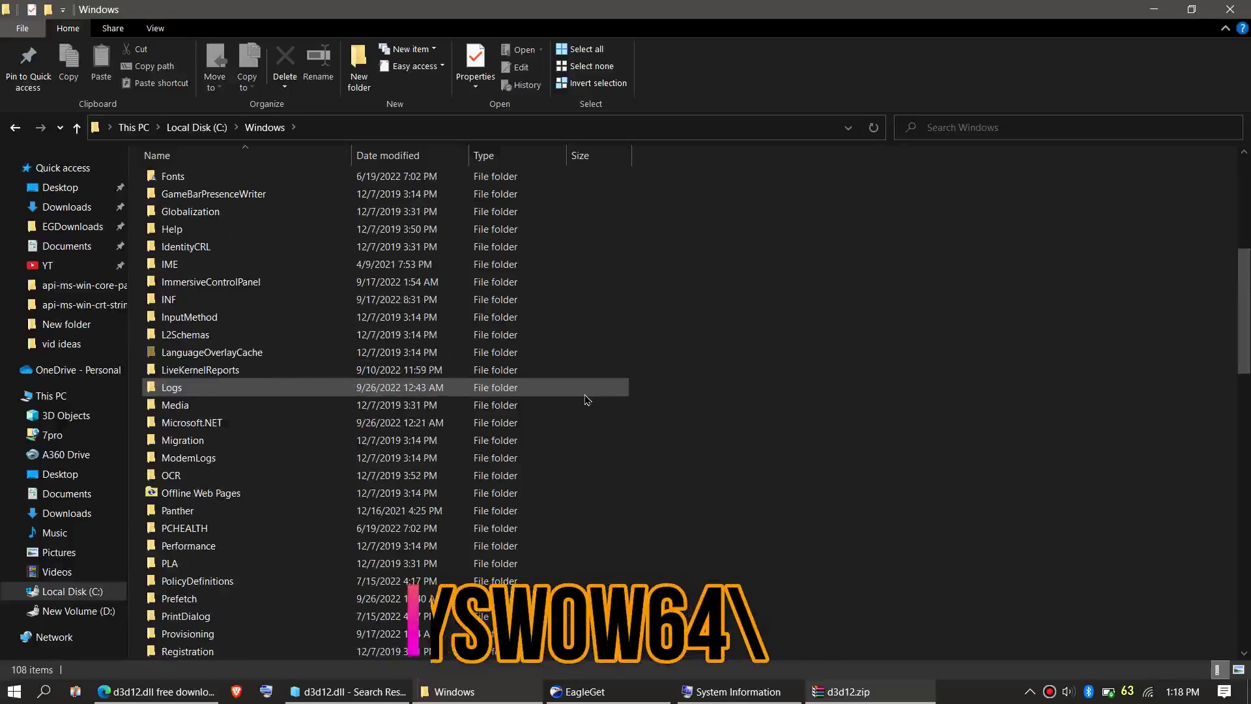
pyautogui.scroll(-5, 460, 391)
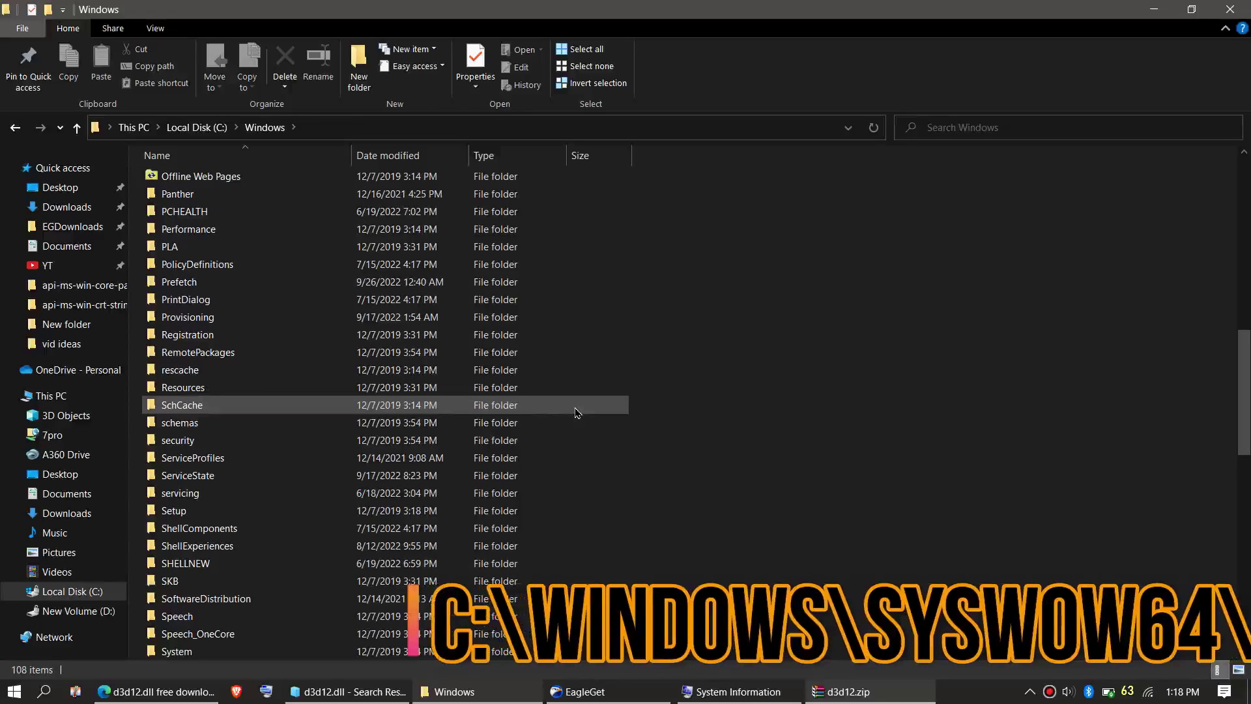
pyautogui.scroll(-3, 459, 392)
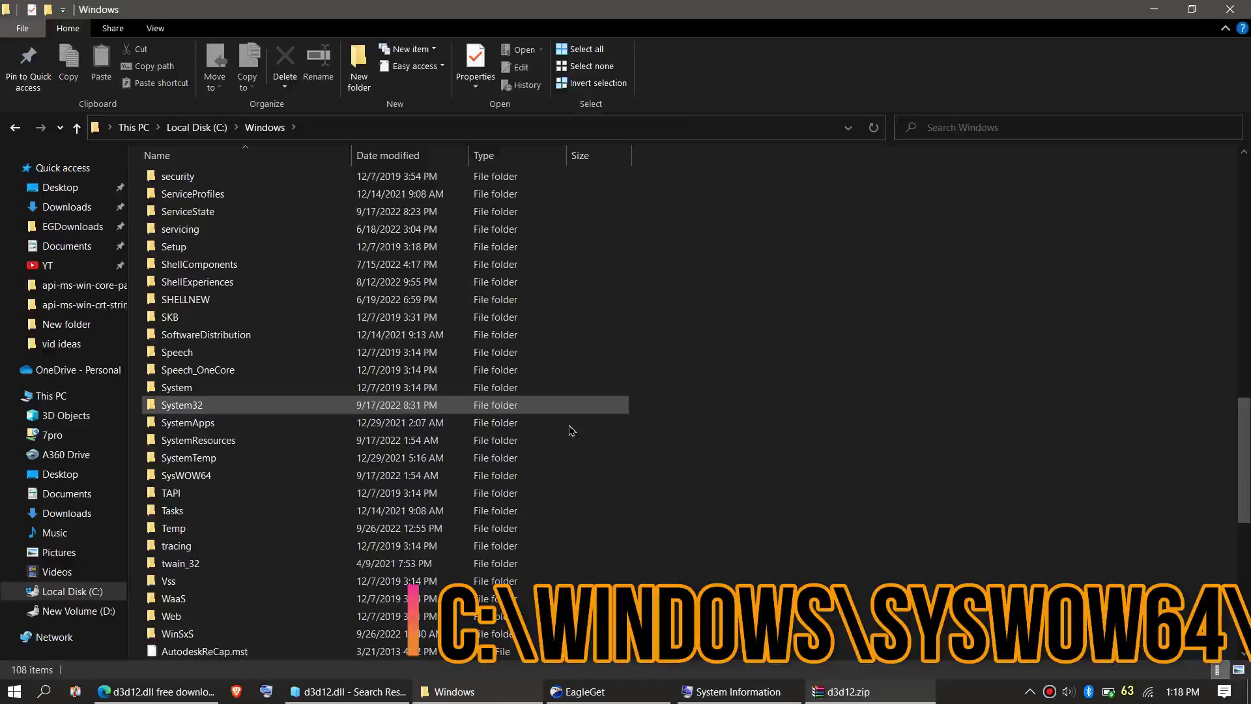
# Open C:\Windows\SysWOW64 and drag D3D12.dll into it from the WinRAR archive.
pyautogui.doubleClick(267, 479)
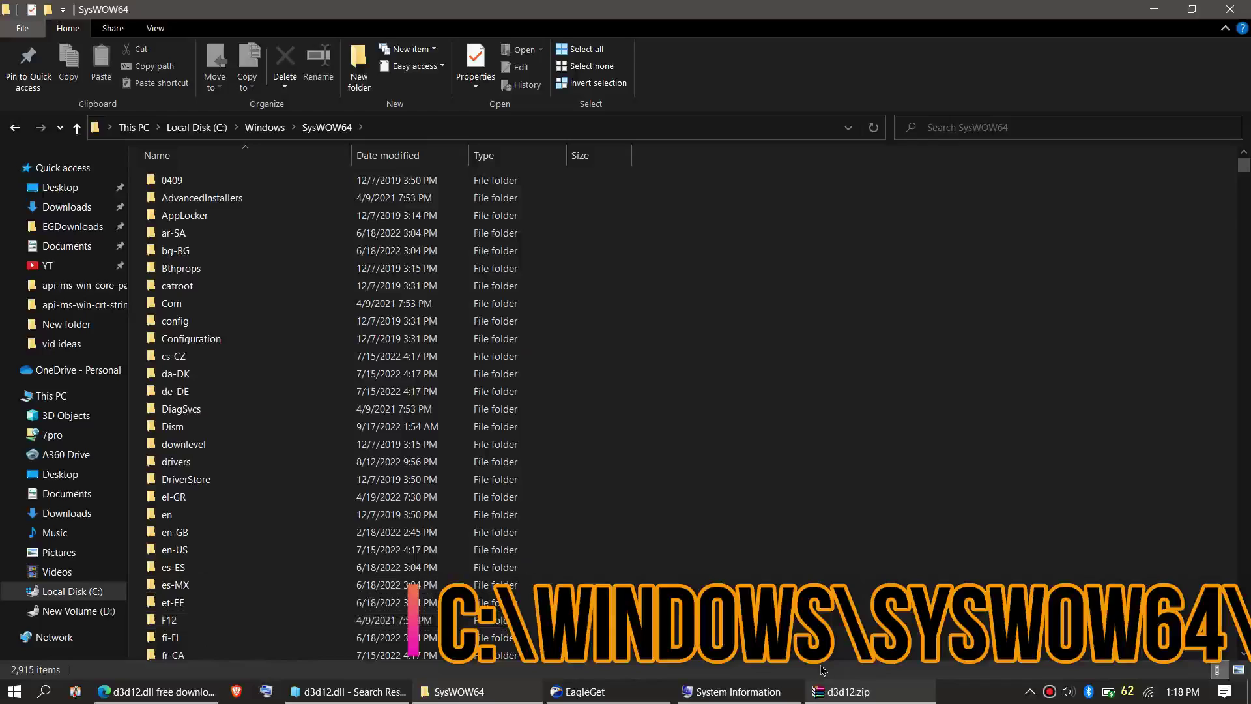
pyautogui.click(837, 692)
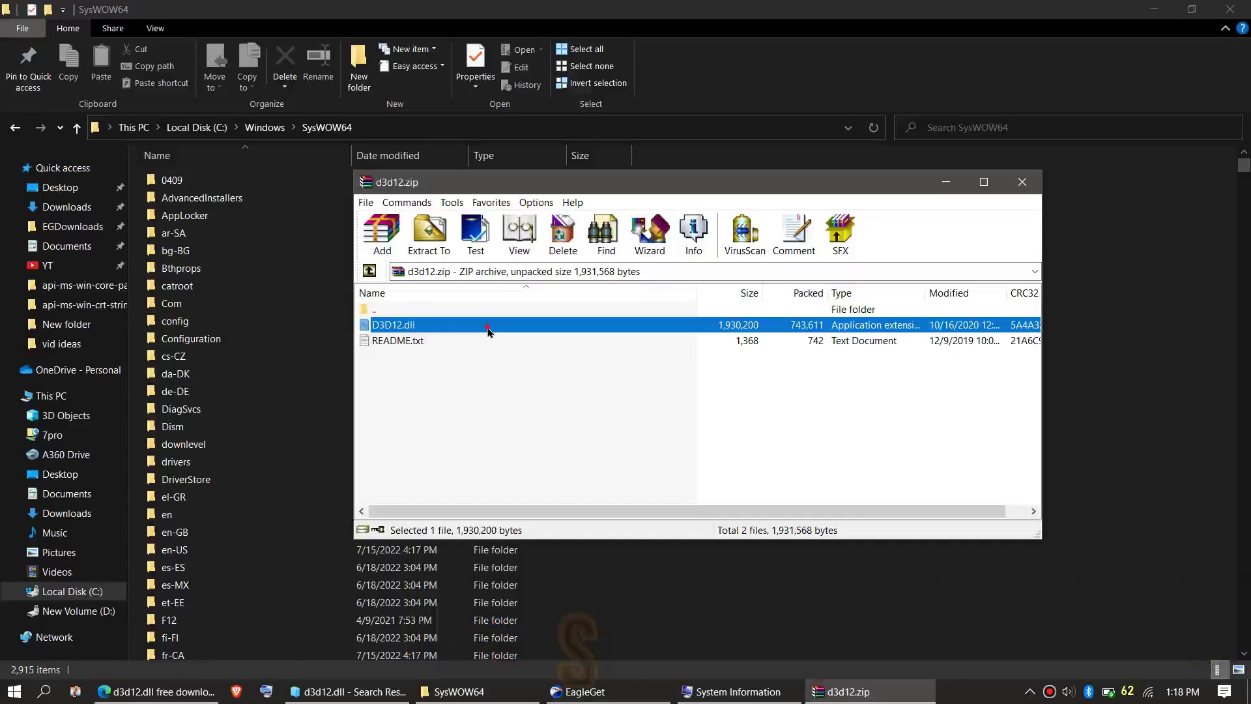
pyautogui.moveTo(491, 325); pyautogui.dragTo(1095, 353)
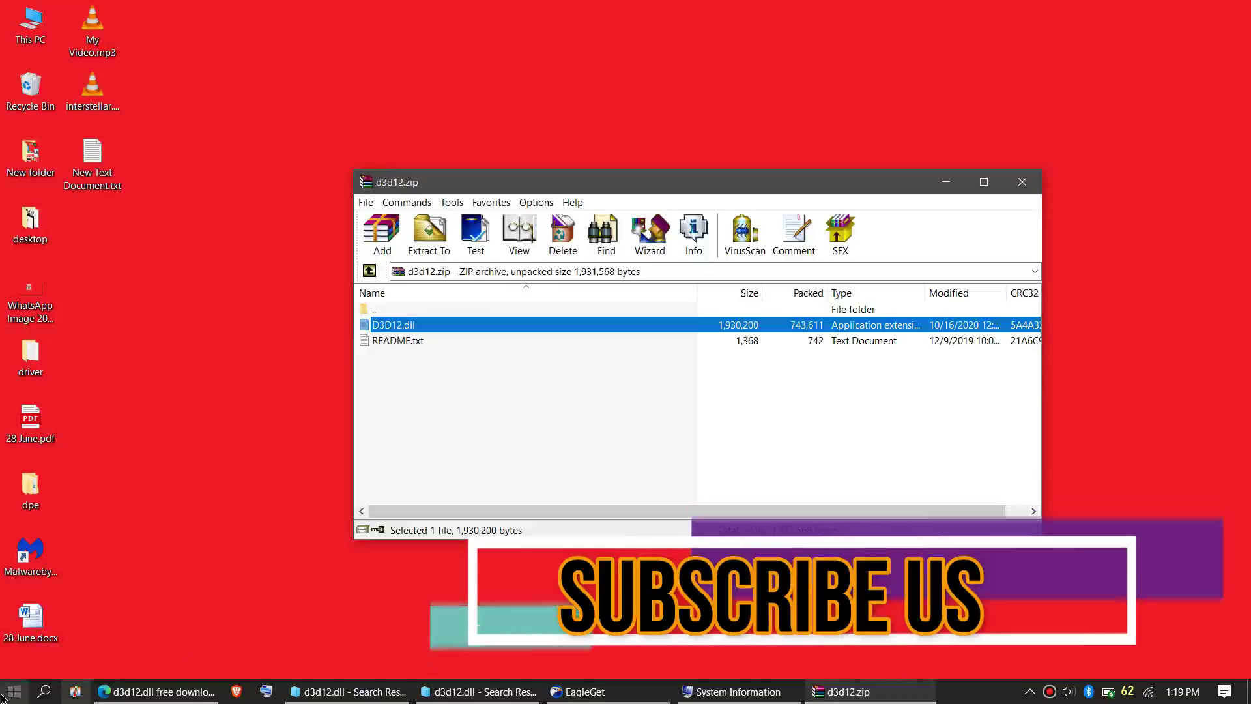
# Bring up the Start menu power options to choose Restart.
pyautogui.click(14, 691)
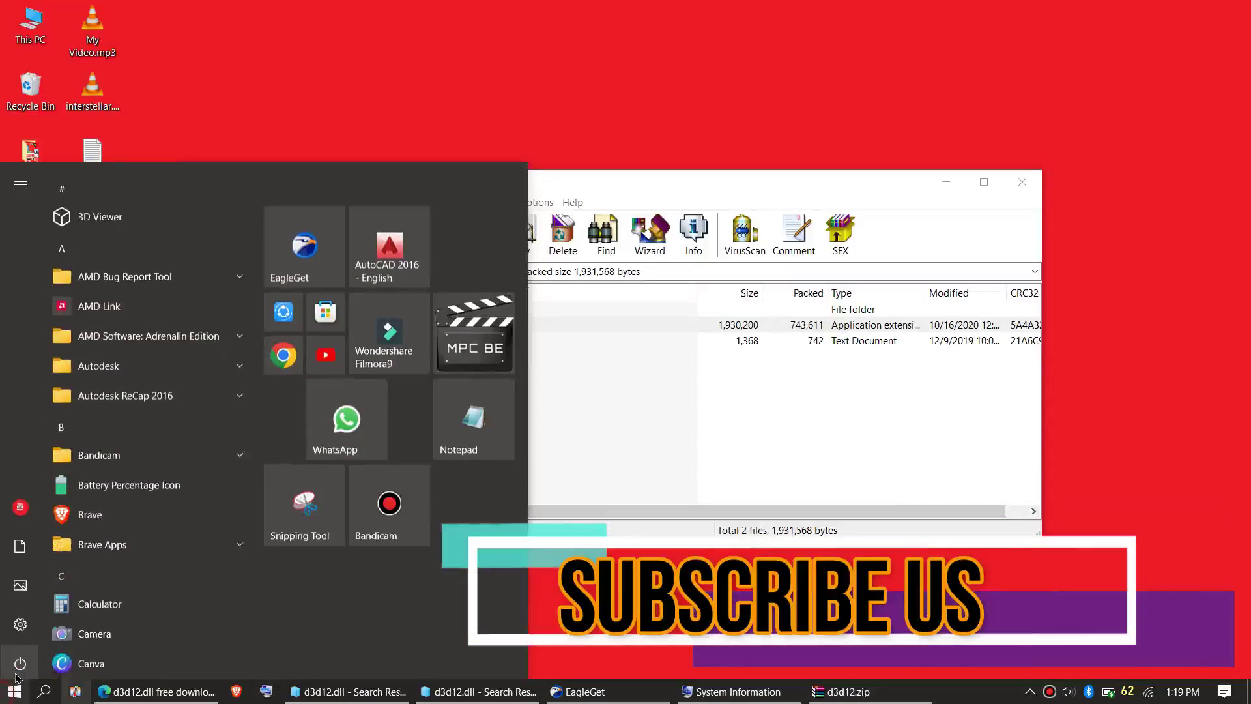
pyautogui.click(20, 660)
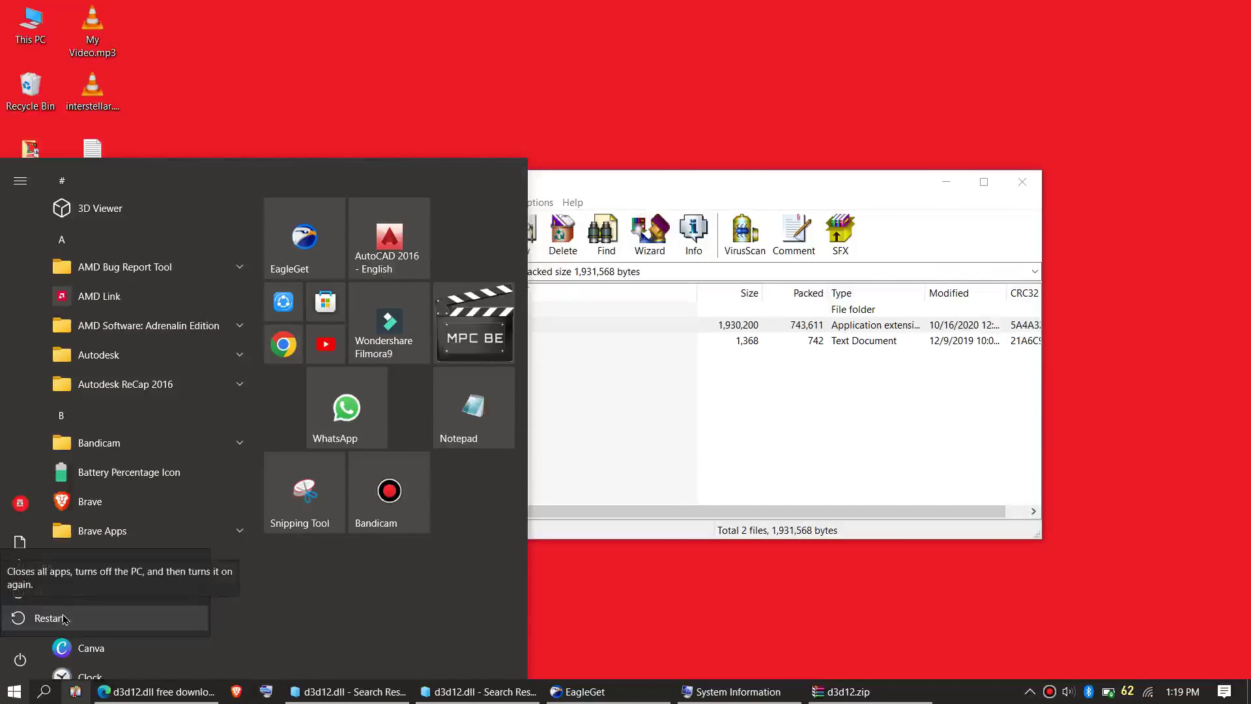